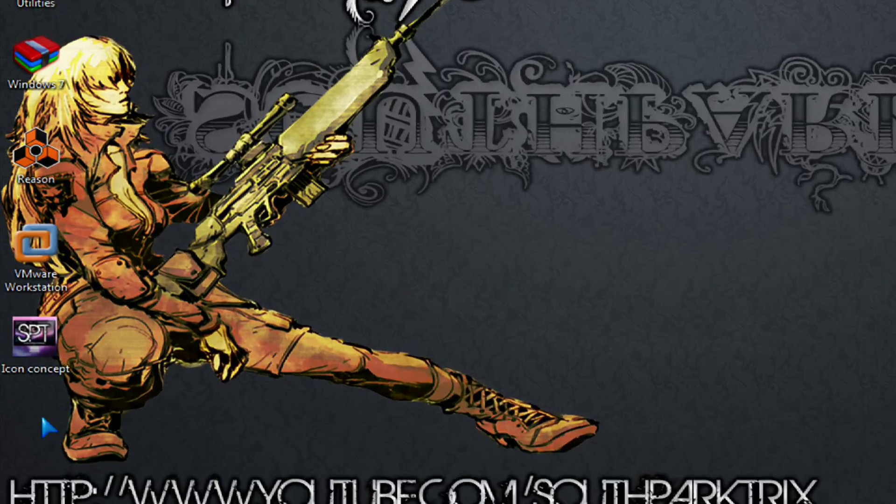
# Create a new desktop folder named GodMode.{ED7BA470-8E54-465E-825C-99712043E01C}.
pyautogui.rightClick(27, 364)
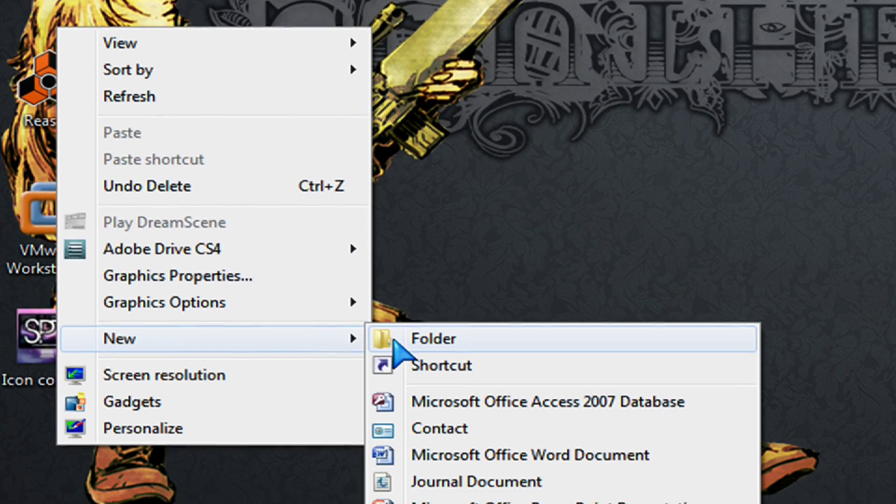
pyautogui.moveTo(210, 359)
pyautogui.click(394, 360)
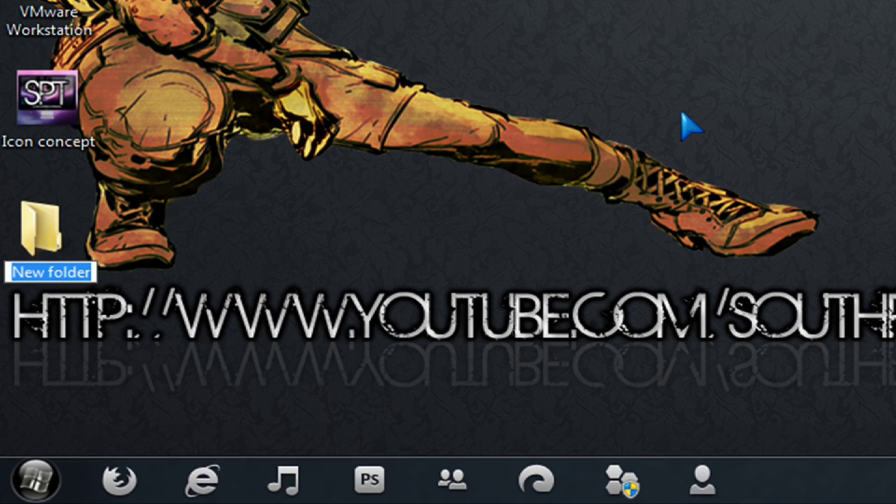
pyautogui.write('{ED7BA470-8E54-465E-825C-99712043E01C}')
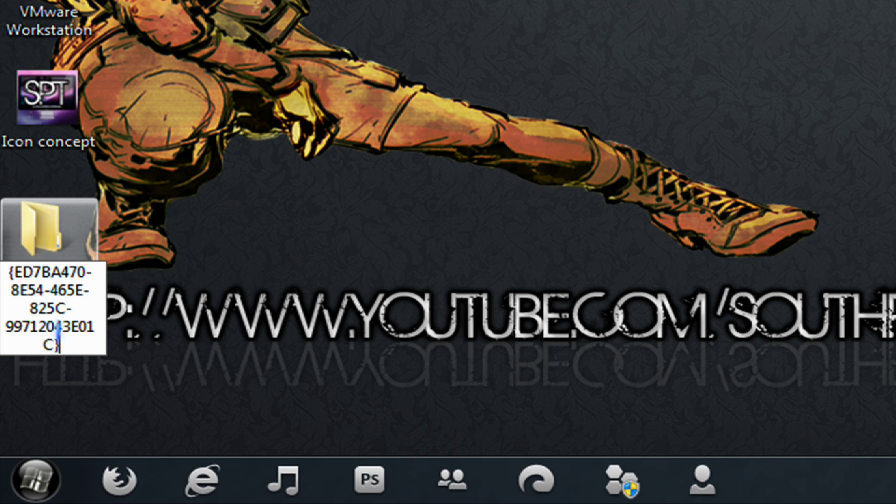
pyautogui.press('Home')
pyautogui.write('GodMode.')
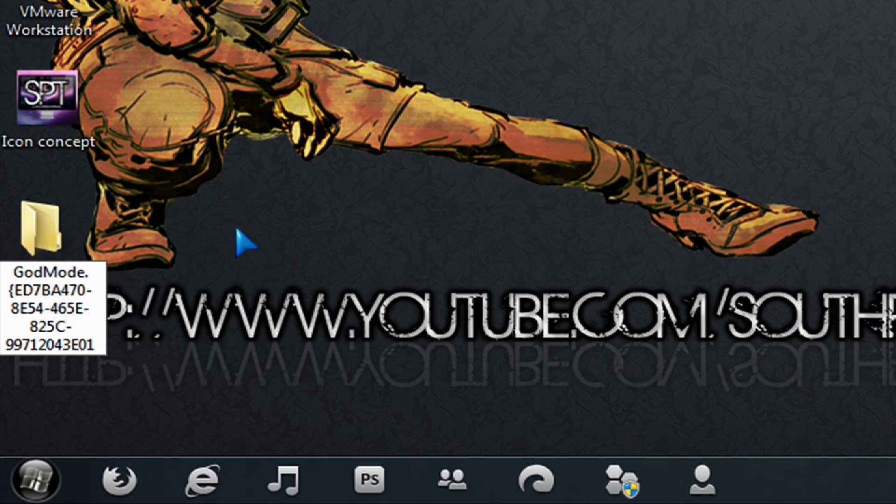
pyautogui.press('Return')
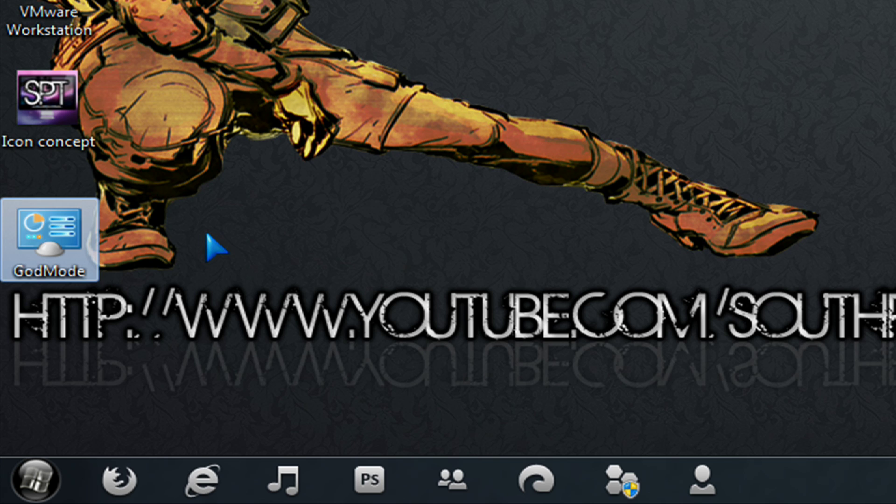
pyautogui.click(209, 246)
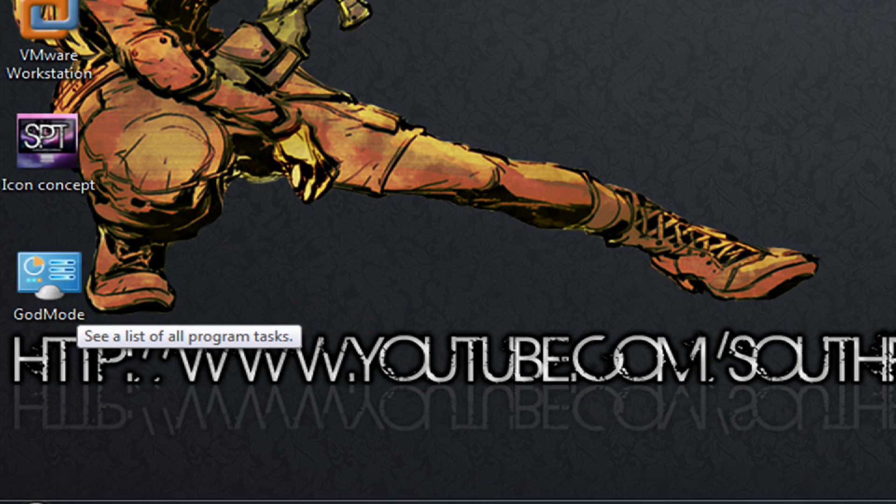
pyautogui.press('super')
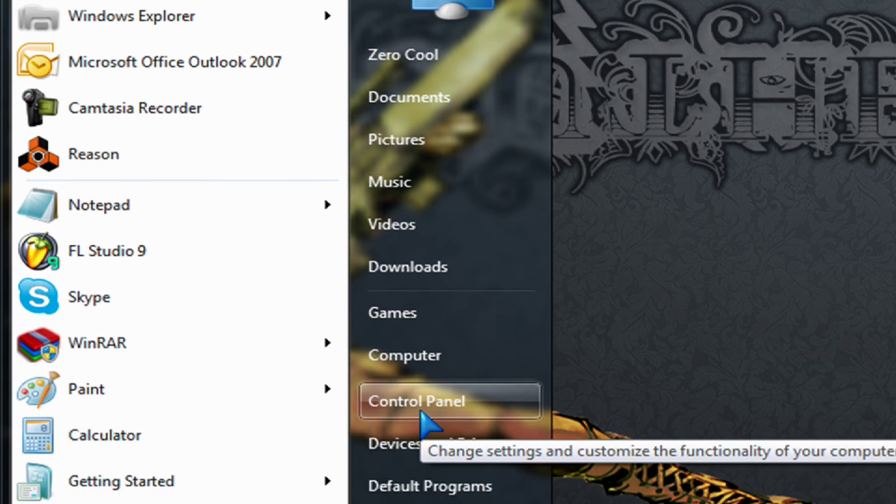
pyautogui.click(417, 454)
pyautogui.moveTo(32, 266); pyautogui.dragTo(791, 497)
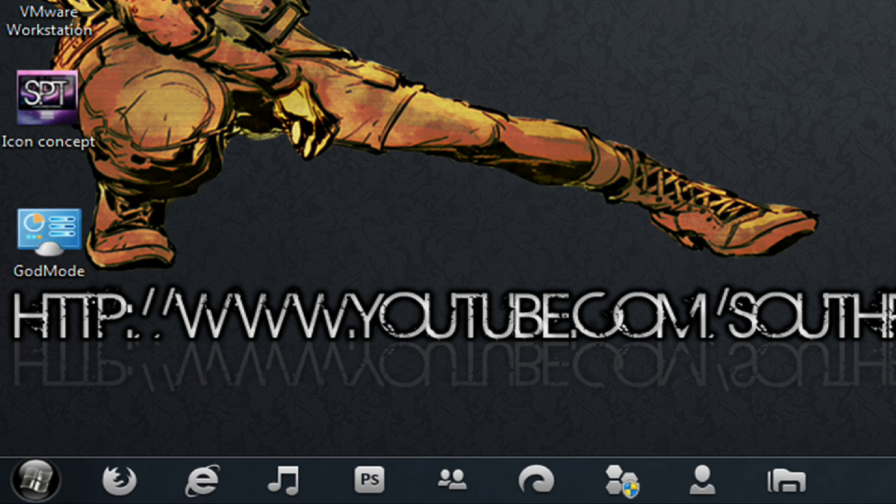
pyautogui.rightClick(789, 497)
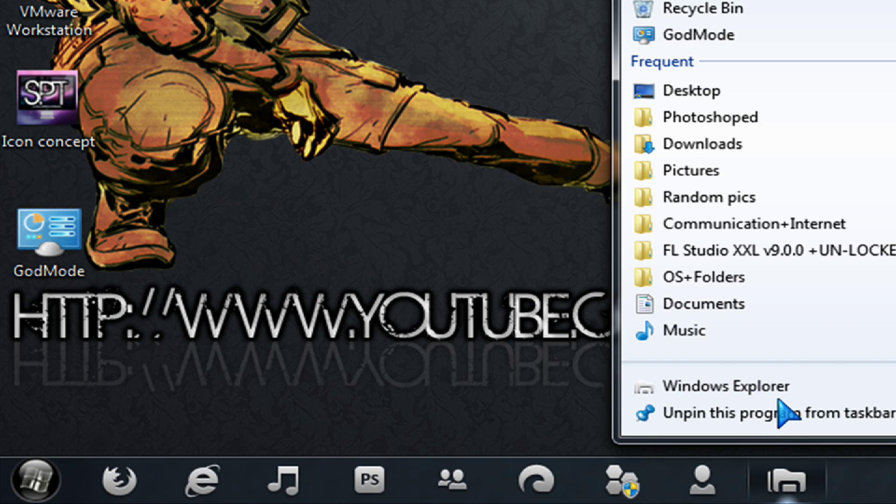
pyautogui.click(781, 411)
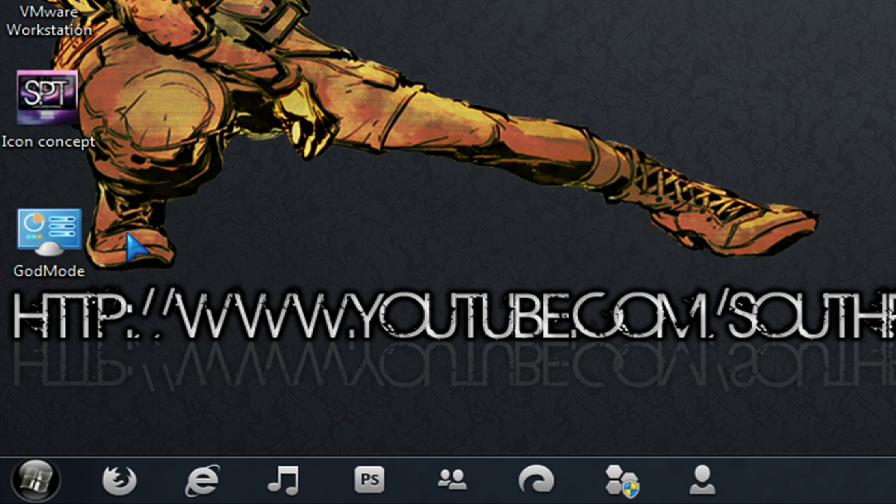
# Open the GodMode folder, then collapse and re-expand its Action Center group.
pyautogui.doubleClick(49, 231)
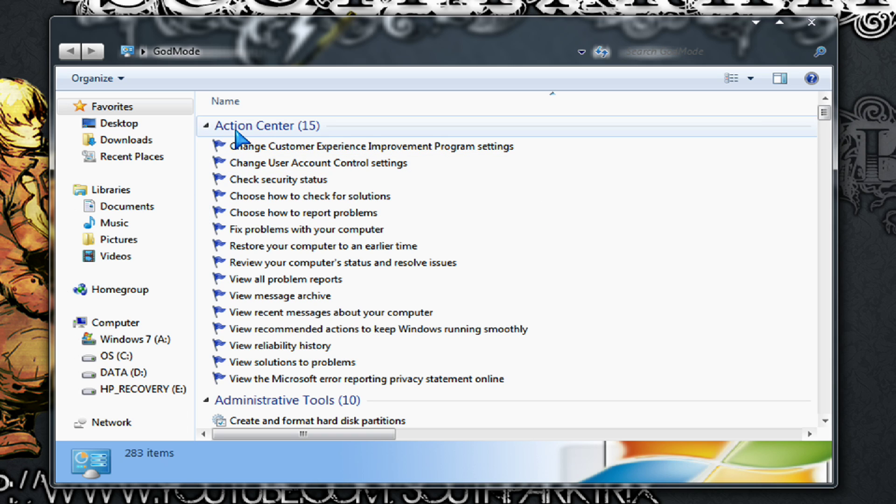
pyautogui.click(208, 126)
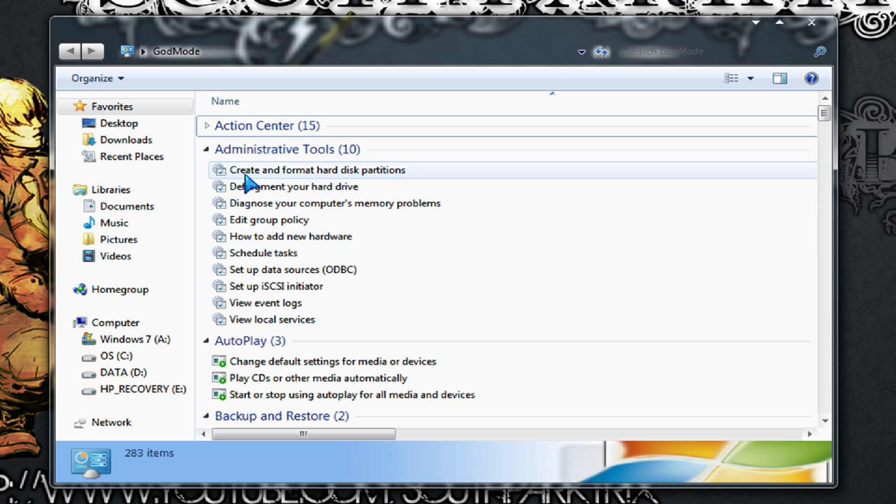
pyautogui.click(207, 127)
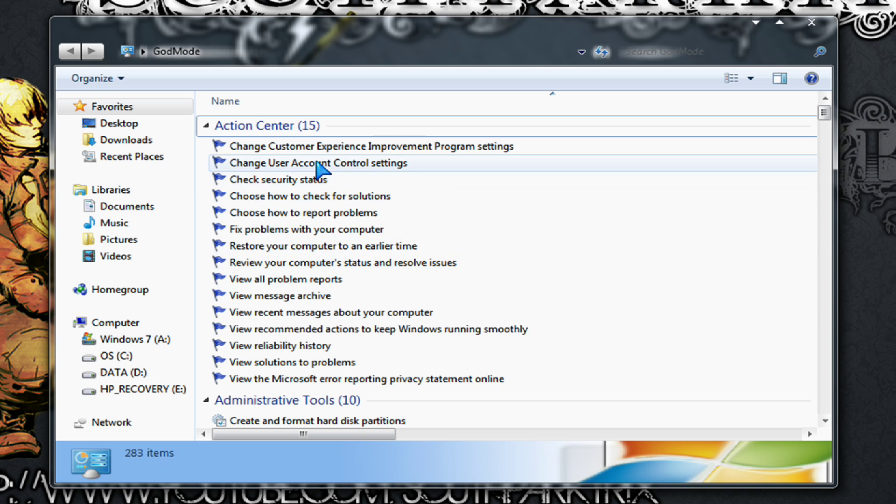
# Select the 15 Action Center tasks, then collapse Action Center, Administrative Tools, AutoPlay and Backup and Restore.
pyautogui.click(285, 132)
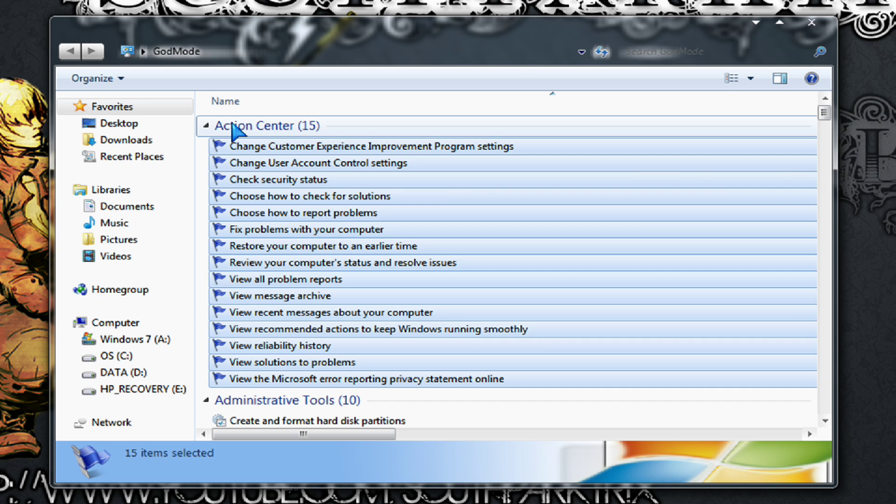
pyautogui.click(210, 126)
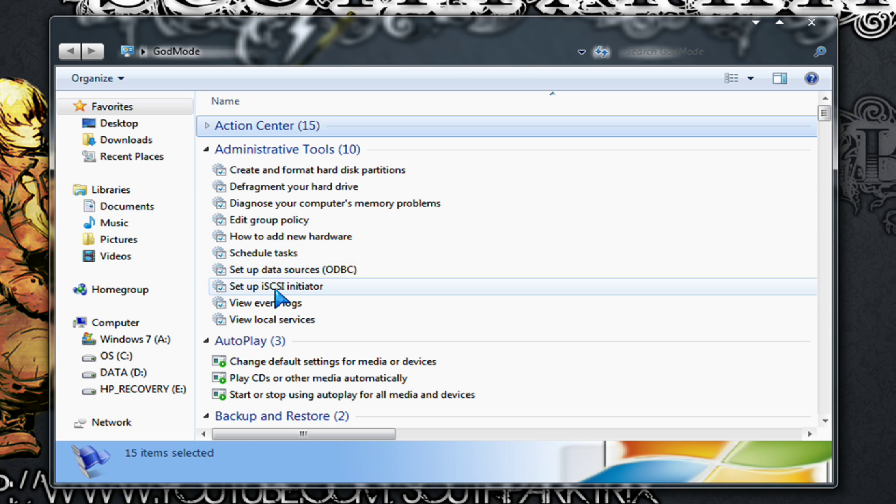
pyautogui.click(206, 149)
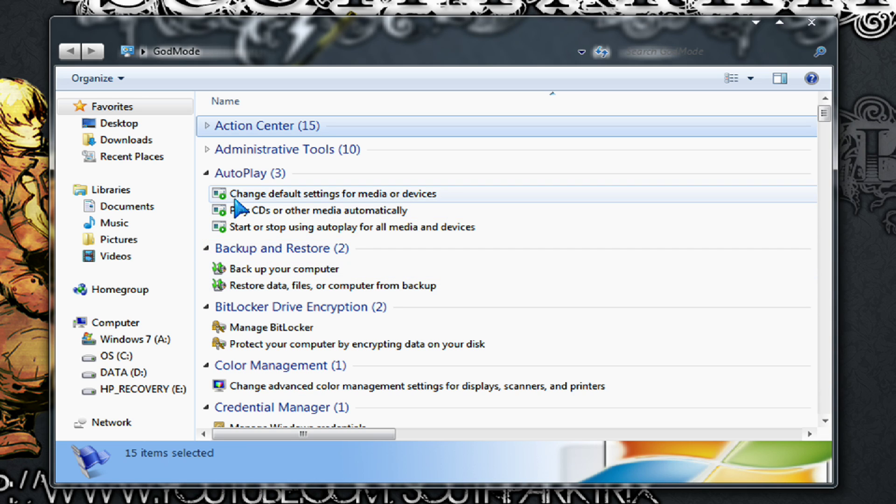
pyautogui.click(206, 172)
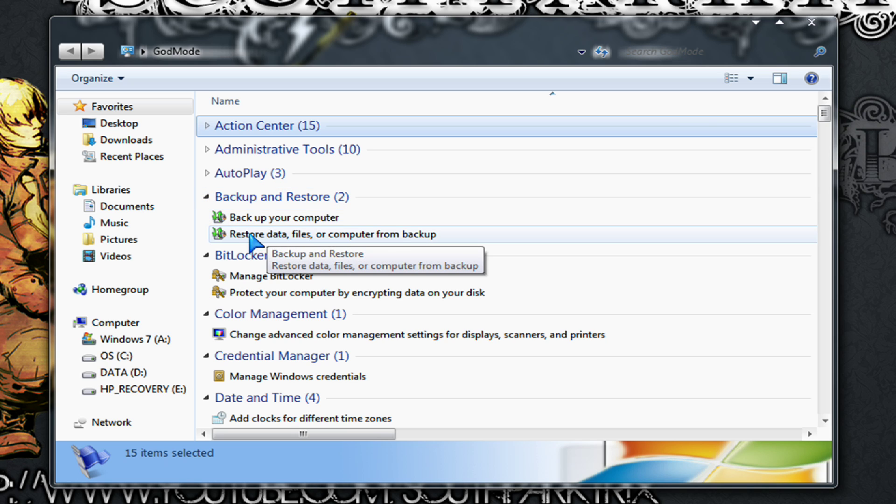
pyautogui.click(207, 197)
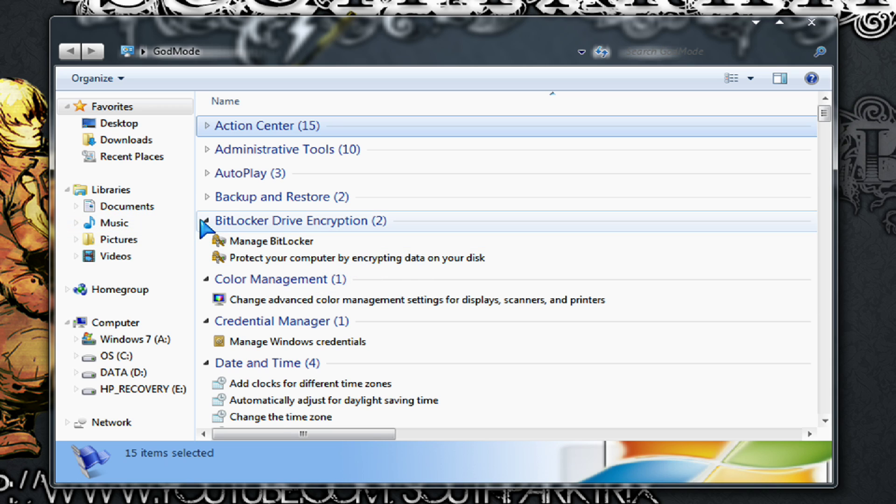
# Collapse BitLocker, Color Management, Credential Manager, Date and Time, Default Programs and Desktop Gadgets.
pyautogui.click(206, 220)
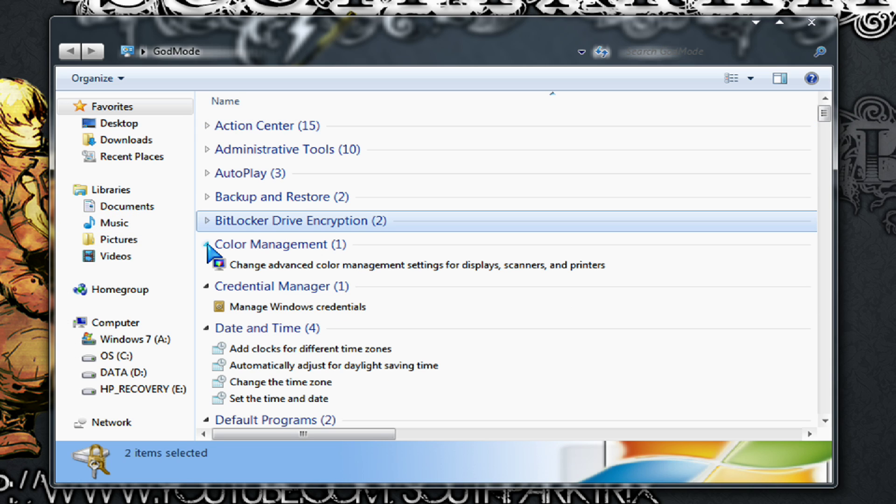
pyautogui.click(206, 245)
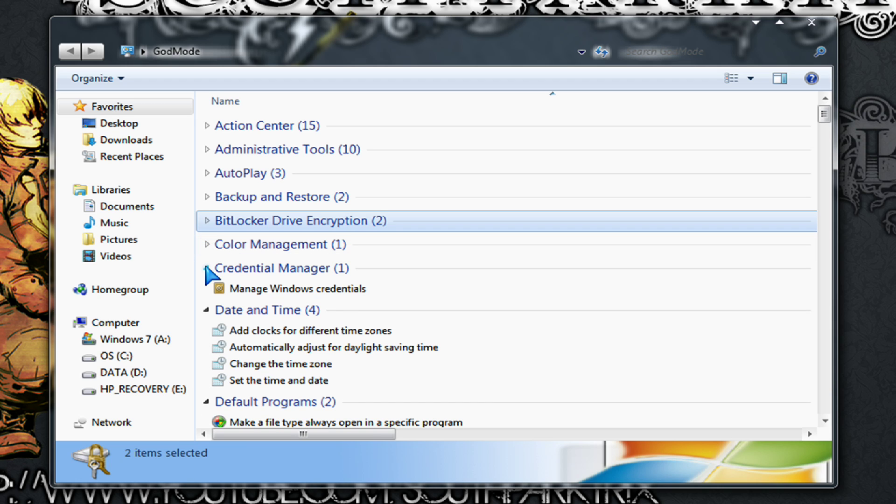
pyautogui.click(207, 268)
pyautogui.click(206, 291)
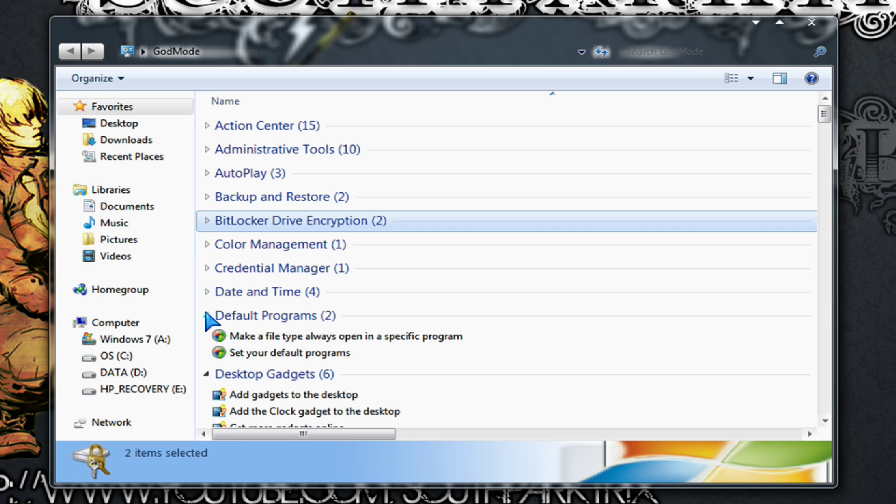
pyautogui.click(207, 316)
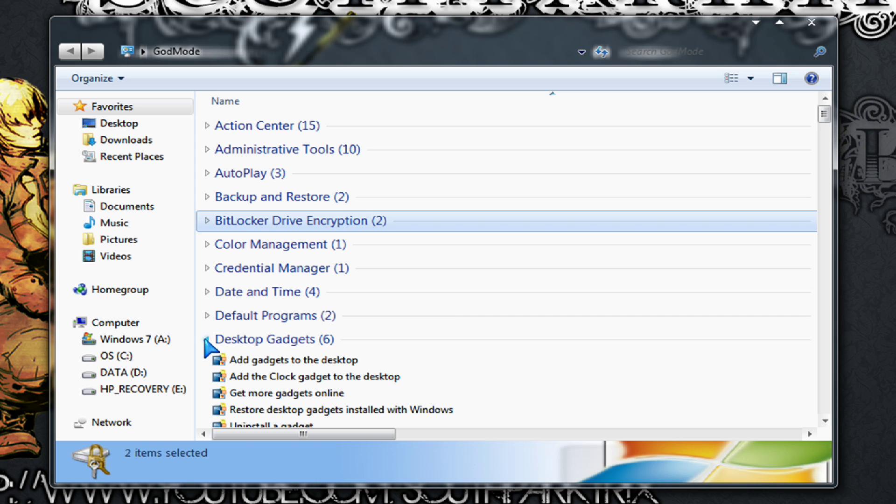
pyautogui.click(206, 339)
pyautogui.scroll(-2, 420, 320)
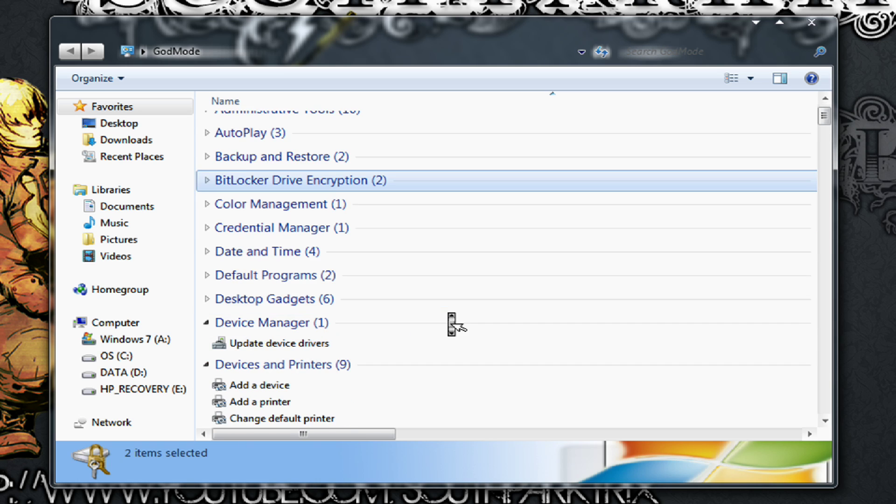
pyautogui.scroll(-3, 456, 322)
# Collapse the Device Manager, Devices and Printers, Display and Ease of Access Center groups.
pyautogui.click(222, 224)
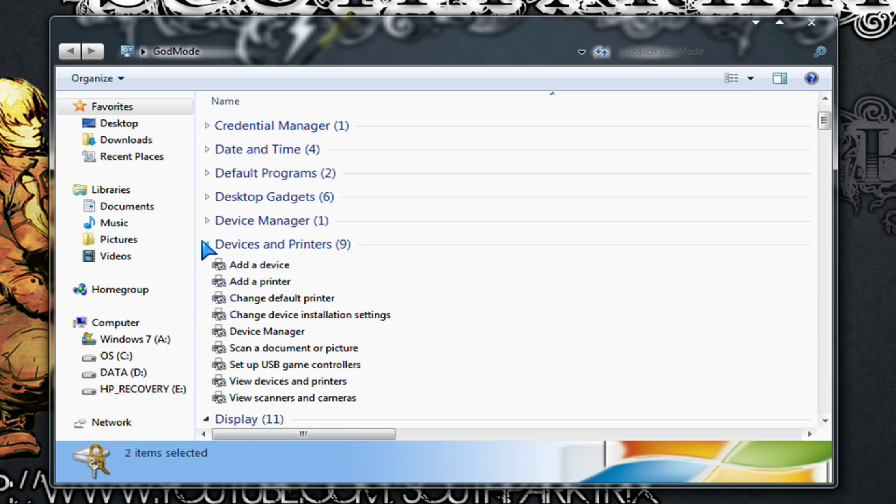
pyautogui.click(207, 247)
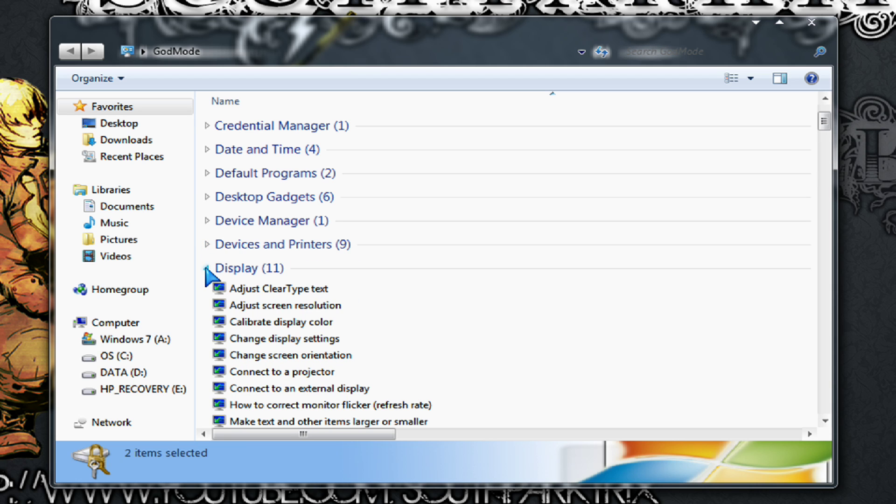
pyautogui.click(207, 269)
pyautogui.scroll(-2, 208, 274)
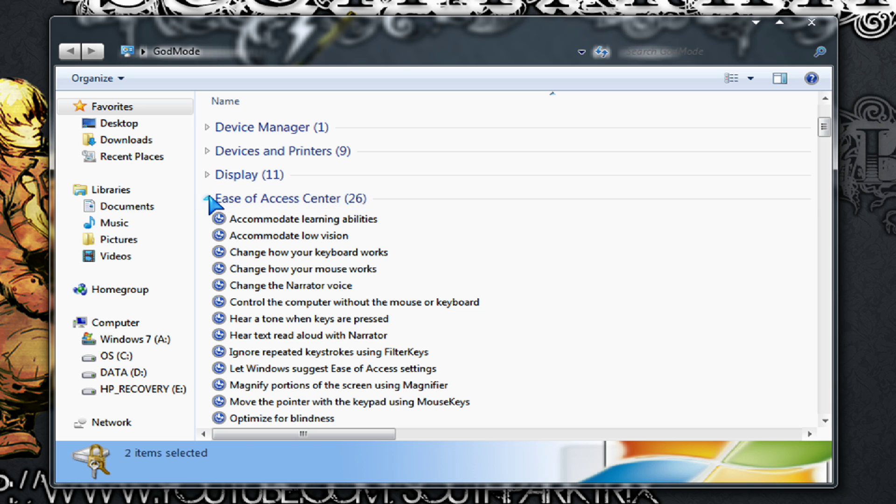
pyautogui.click(207, 198)
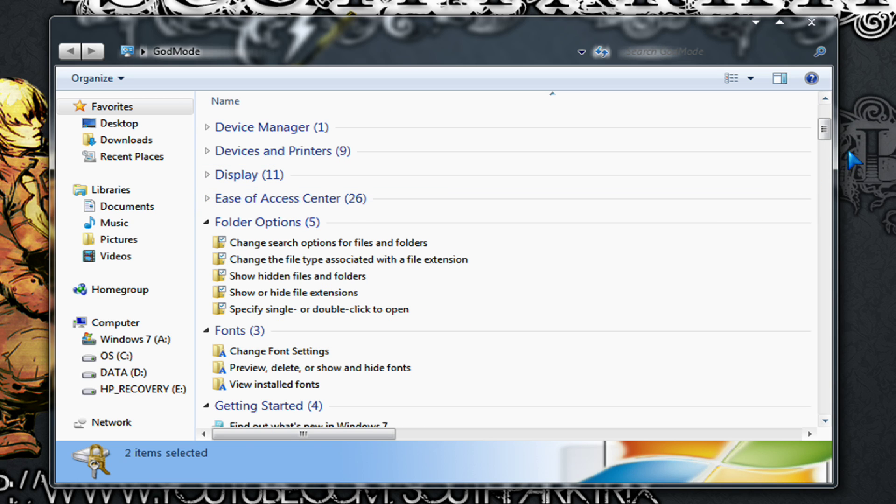
pyautogui.moveTo(827, 135); pyautogui.dragTo(827, 293)
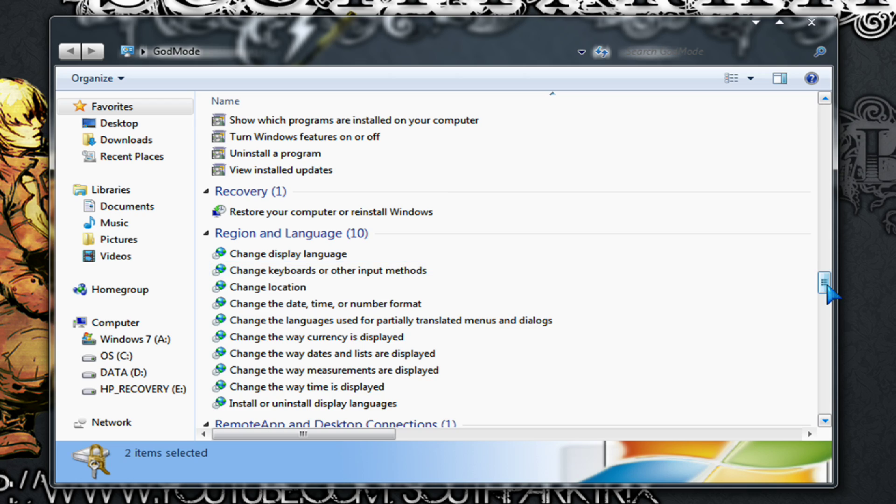
pyautogui.moveTo(825, 283); pyautogui.dragTo(846, 420)
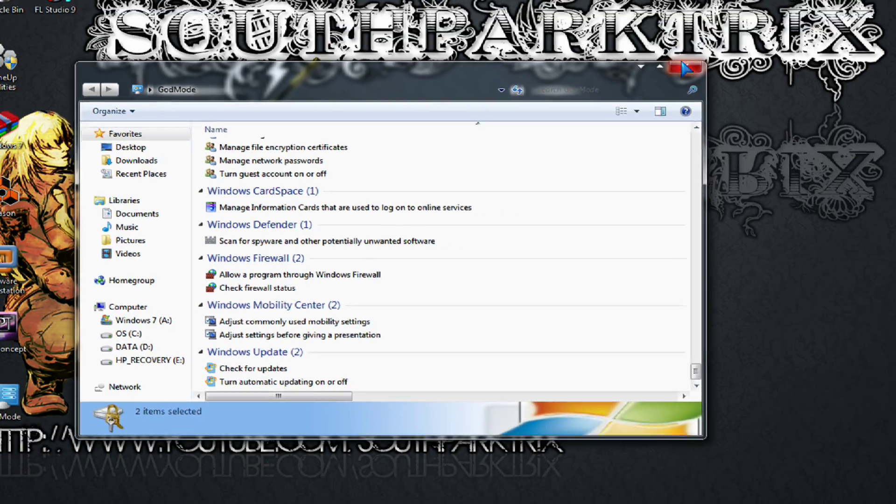
# Close the GodMode window, open and dismiss the Start menu, then reopen GodMode from the desktop.
pyautogui.click(686, 68)
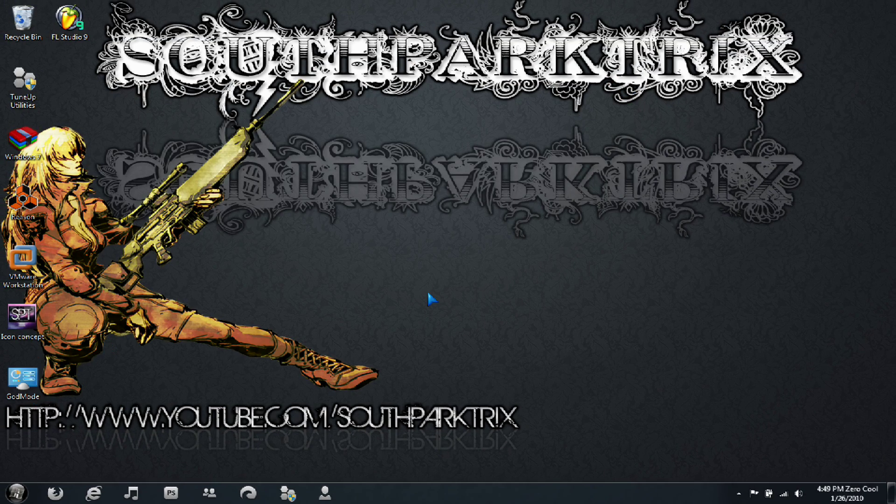
pyautogui.click(17, 494)
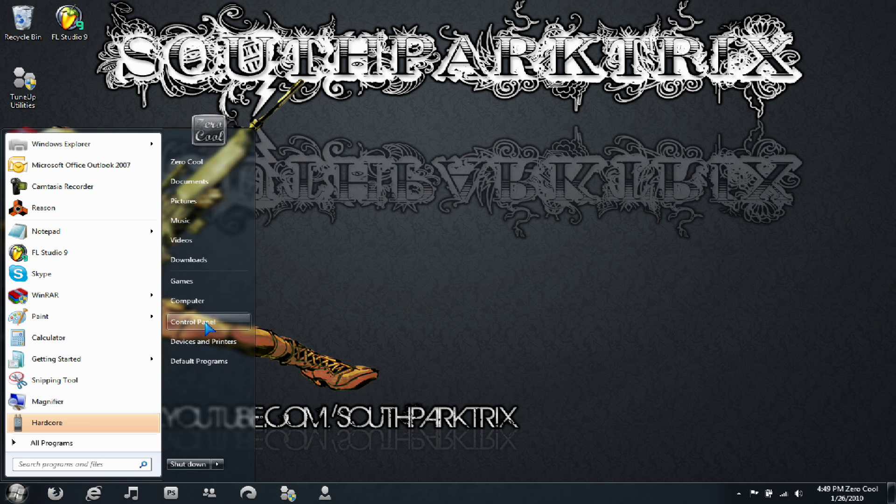
pyautogui.click(353, 283)
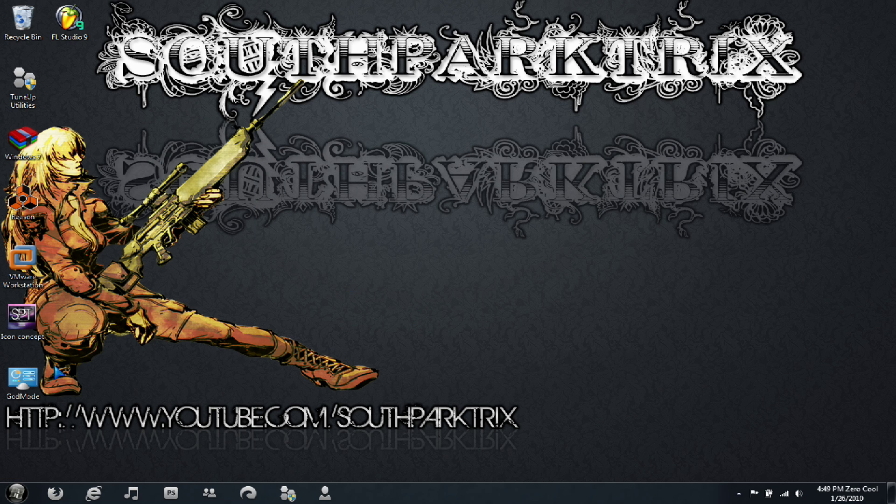
pyautogui.doubleClick(14, 380)
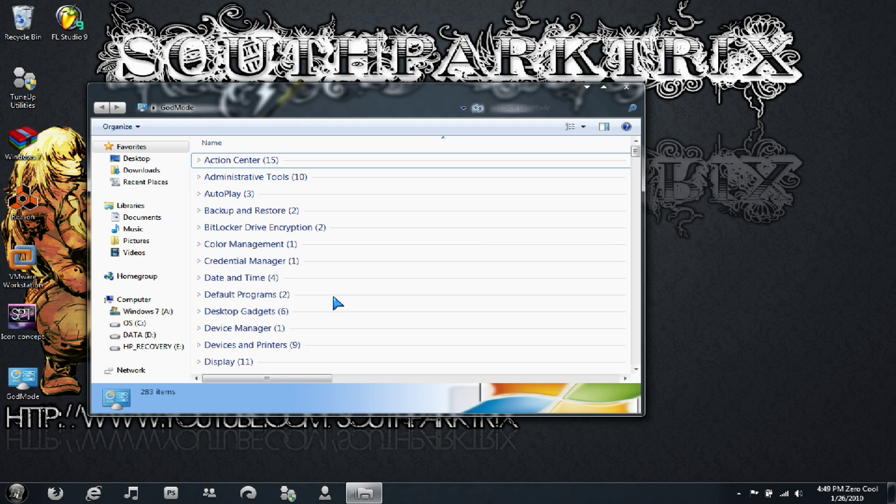
pyautogui.scroll(-3, 343, 190)
pyautogui.scroll(-15, 343, 191)
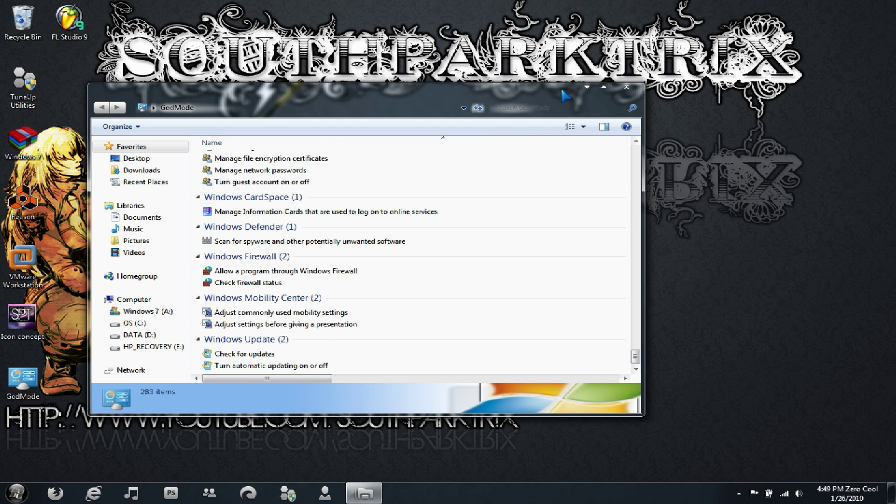
pyautogui.click(626, 89)
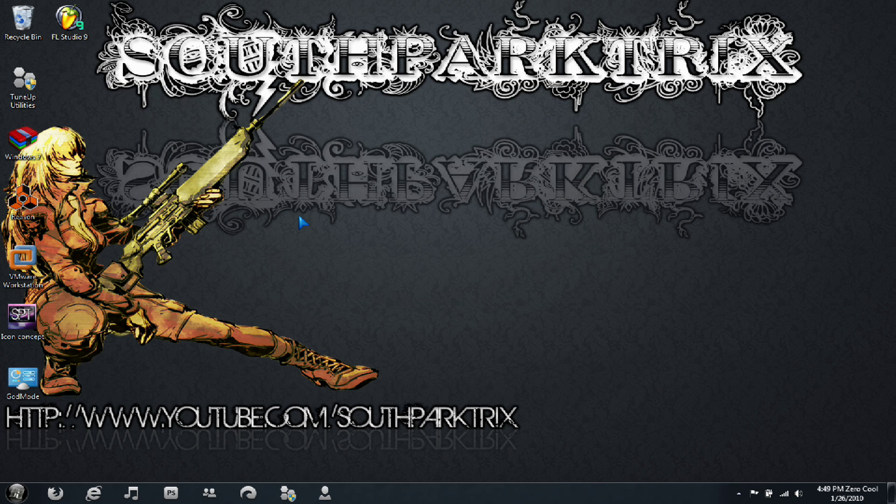